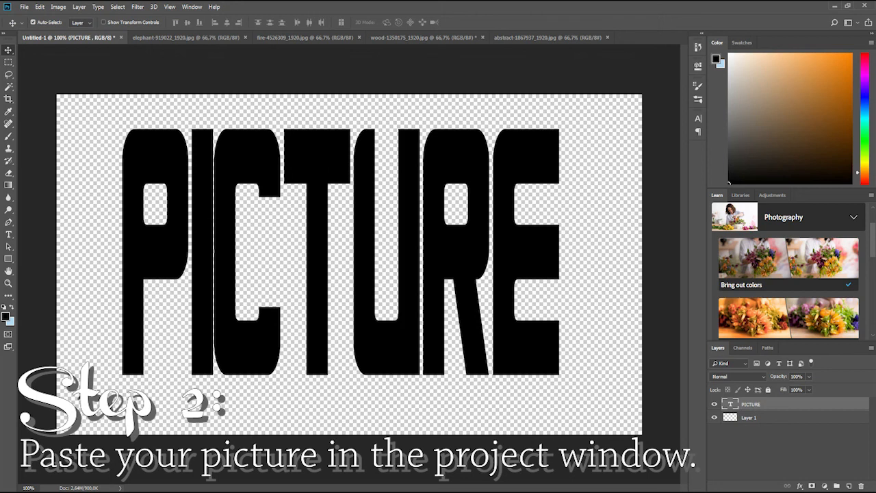
# Step: Copy the wood-1350175_1920.jpg picture and paste it into Untitled-1 directly above the PICTURE text layer
pyautogui.click(418, 37)
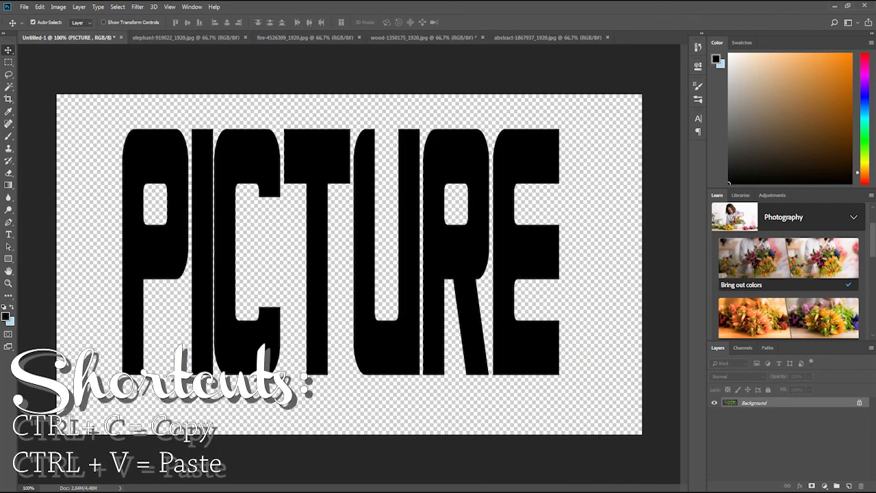
pyautogui.click(69, 37)
pyautogui.hotkey('ctrl', 'v')
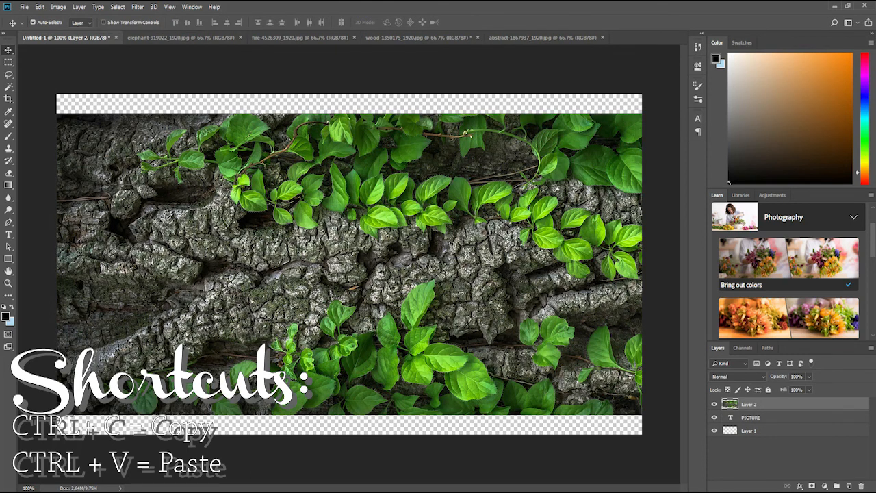
# Step: Clip the pasted bark-and-leaves picture to the PICTURE text and shift it slightly upward within the letters
pyautogui.rightClick(763, 403)
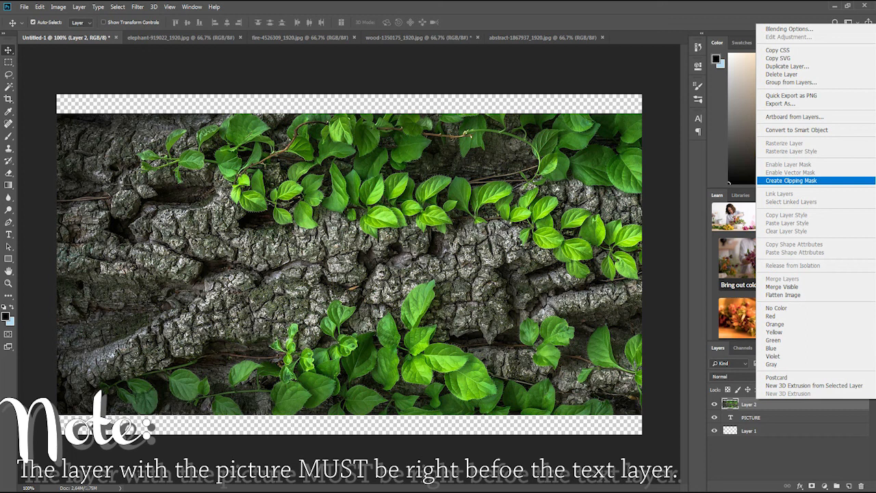
pyautogui.click(791, 180)
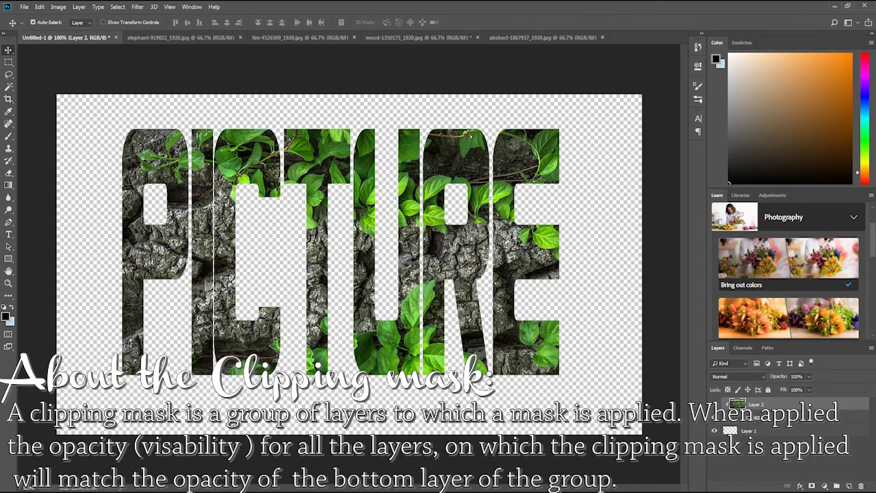
pyautogui.moveTo(233, 177); pyautogui.dragTo(233, 159)
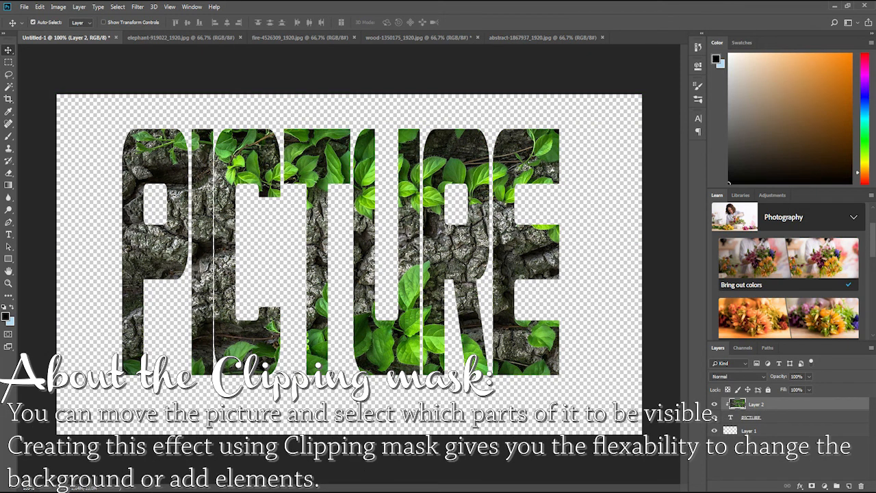
# Step: Copy the whole abstract-1867937_1920.jpg image and paste it on Layer 1 as the background behind the text
pyautogui.click(744, 417)
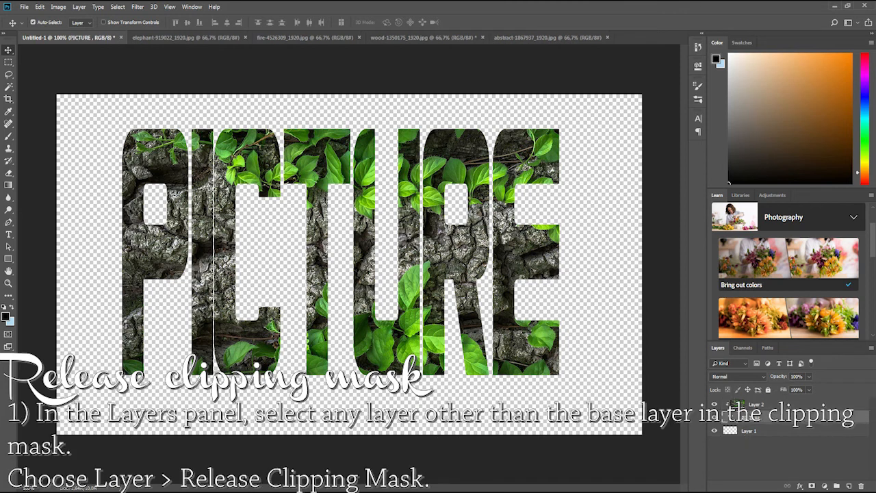
pyautogui.click(757, 405)
pyautogui.click(750, 430)
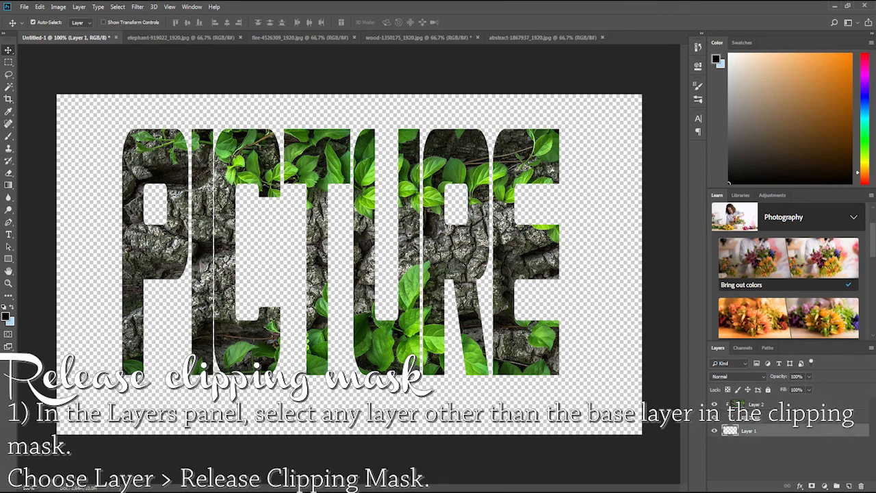
pyautogui.click(542, 38)
pyautogui.hotkey('ctrl', 'a')
pyautogui.click(84, 38)
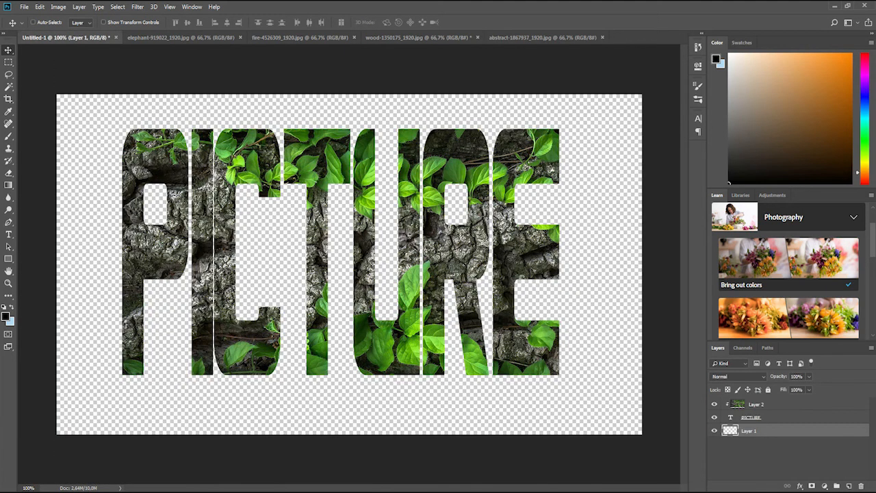
pyautogui.hotkey('ctrl', 'v')
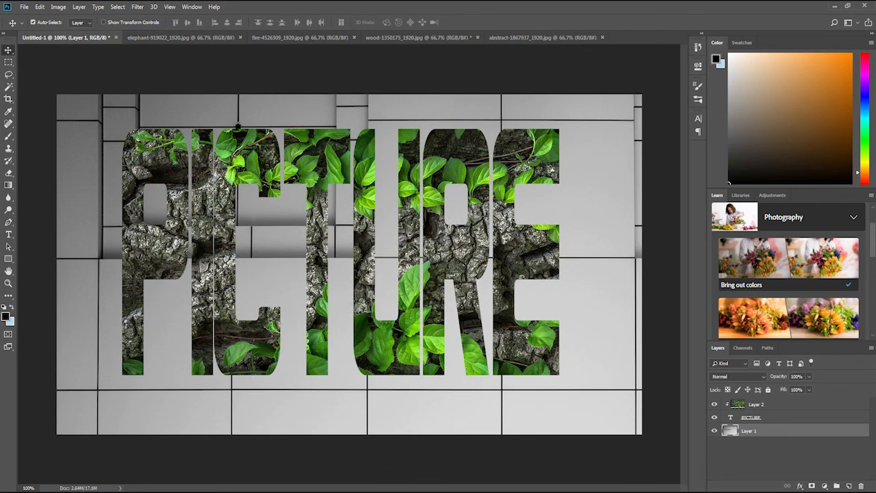
# Step: Add a Drop Shadow to the PICTURE text layer with an angle of -180° and the colour 676767
pyautogui.click(760, 417)
pyautogui.click(79, 6)
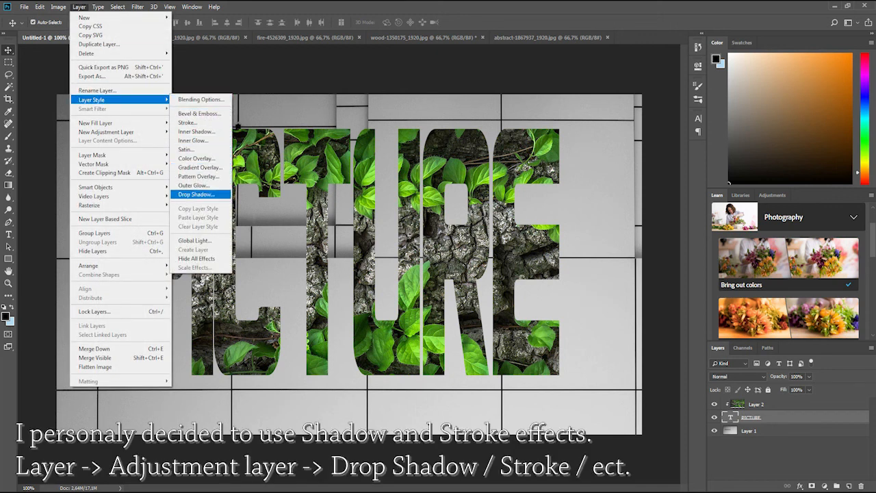
pyautogui.click(196, 194)
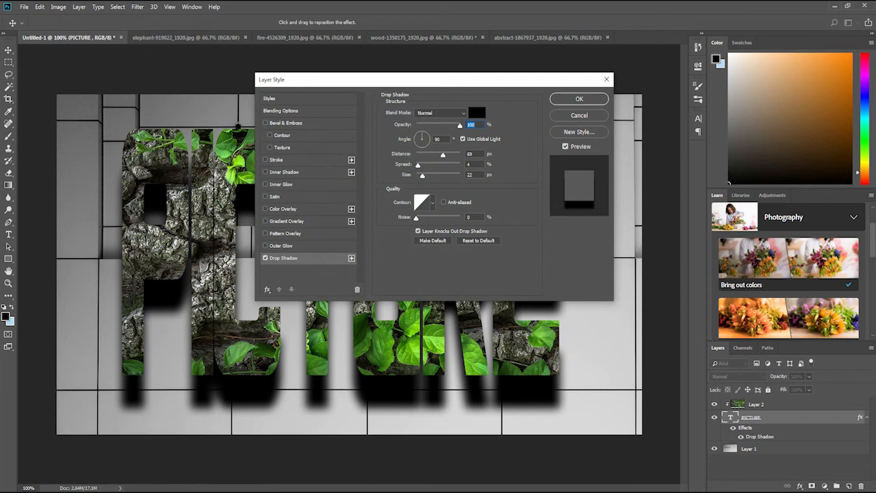
pyautogui.moveTo(422, 135)
pyautogui.mouseDown()
pyautogui.moveTo(428, 142)
pyautogui.moveTo(415, 139)
pyautogui.mouseUp()
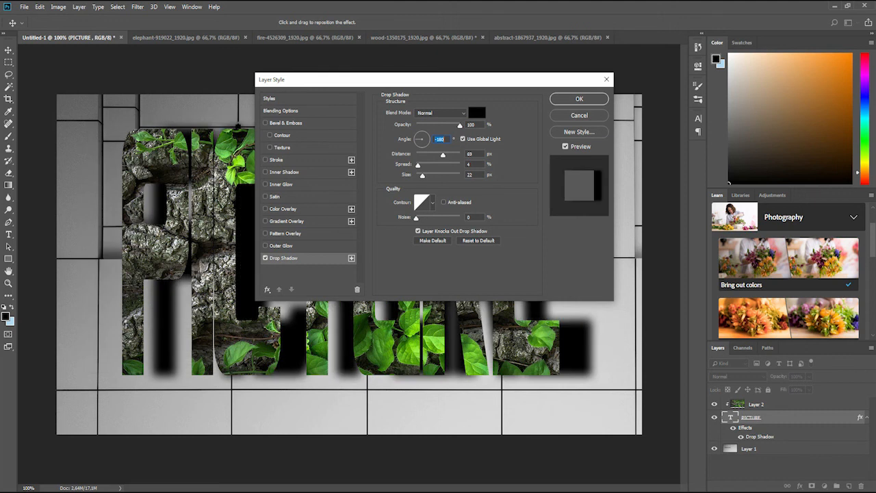
pyautogui.click(477, 112)
pyautogui.write('676767')
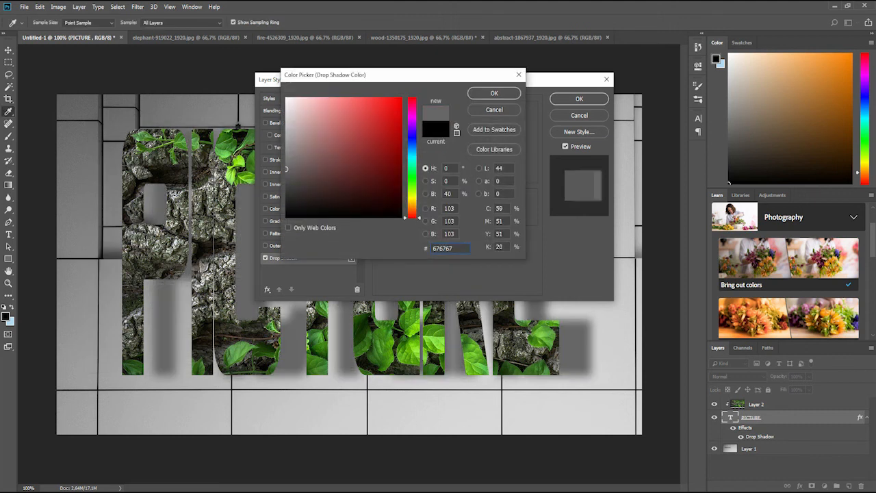
pyautogui.click(495, 93)
pyautogui.click(579, 99)
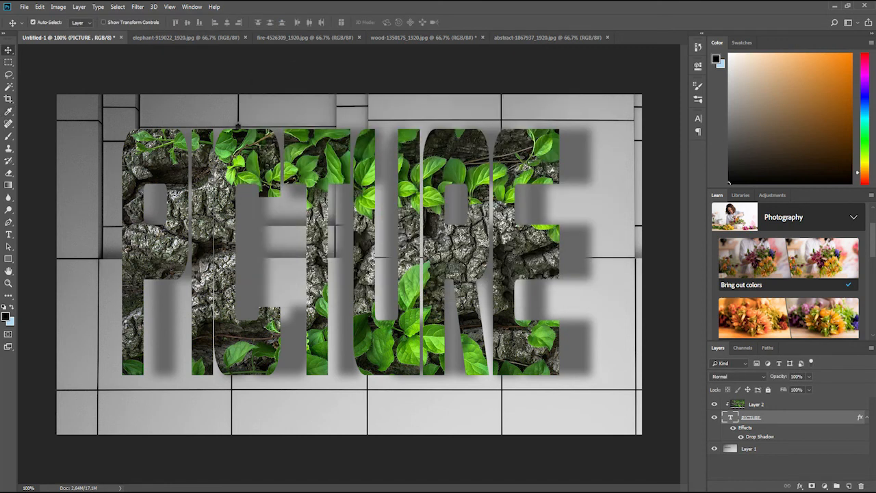
# Step: Add a Stroke effect to the PICTURE text layer in white (ffffff)
pyautogui.click(79, 6)
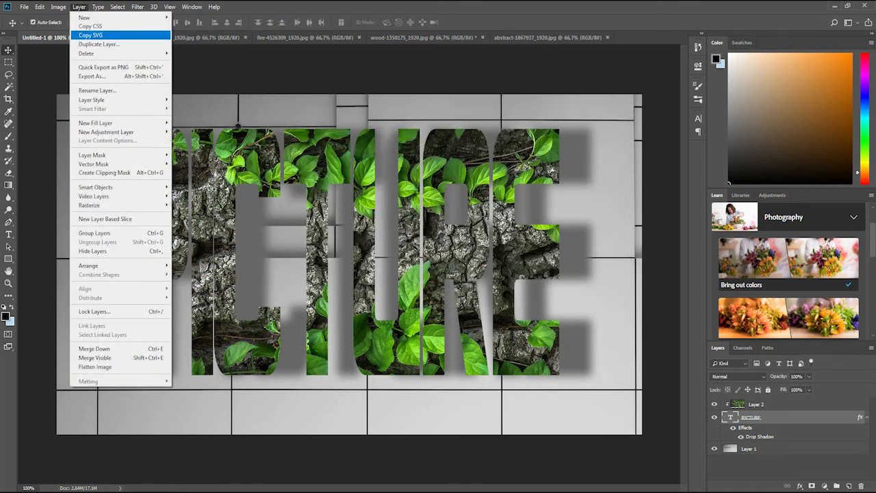
pyautogui.moveTo(137, 99)
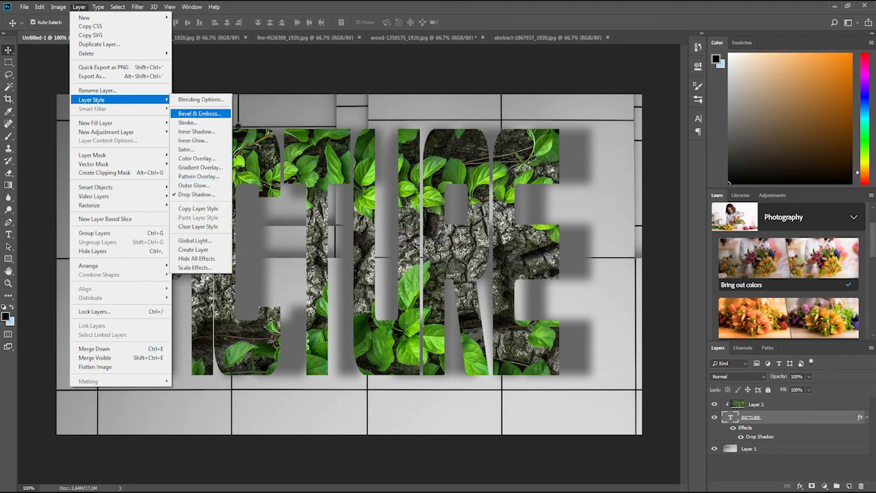
pyautogui.click(188, 122)
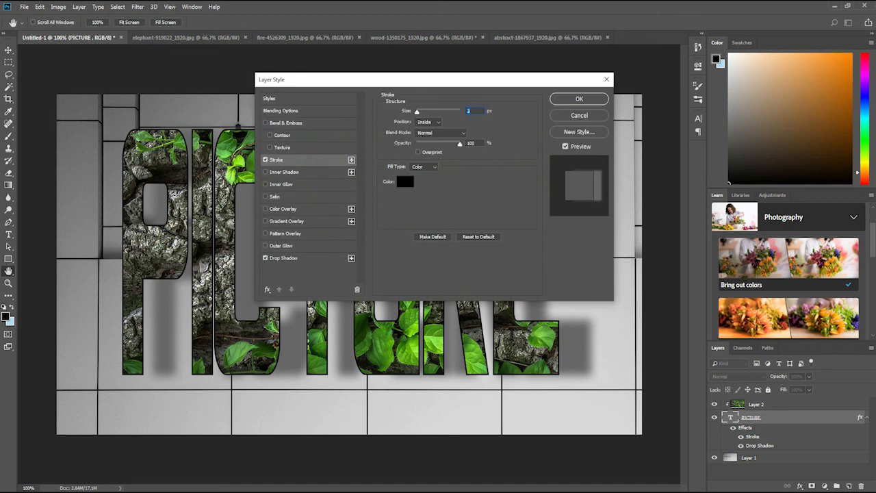
pyautogui.click(404, 181)
pyautogui.write('ffffff')
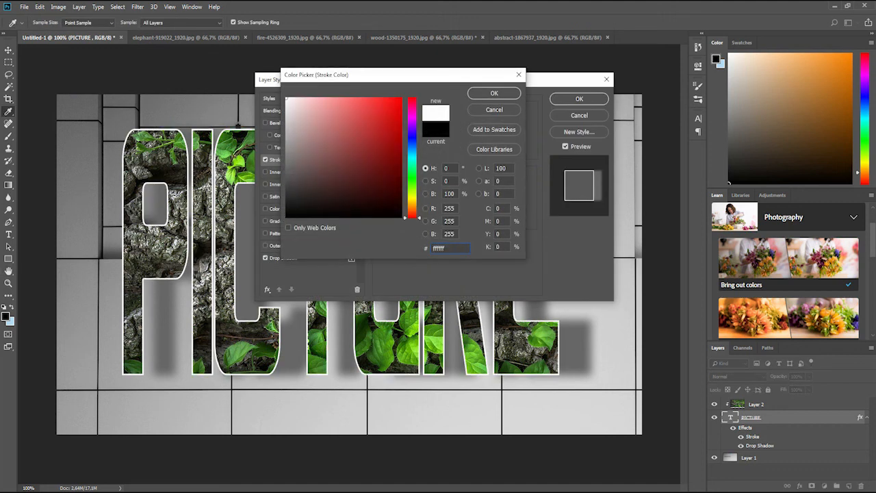
pyautogui.click(494, 93)
pyautogui.click(579, 99)
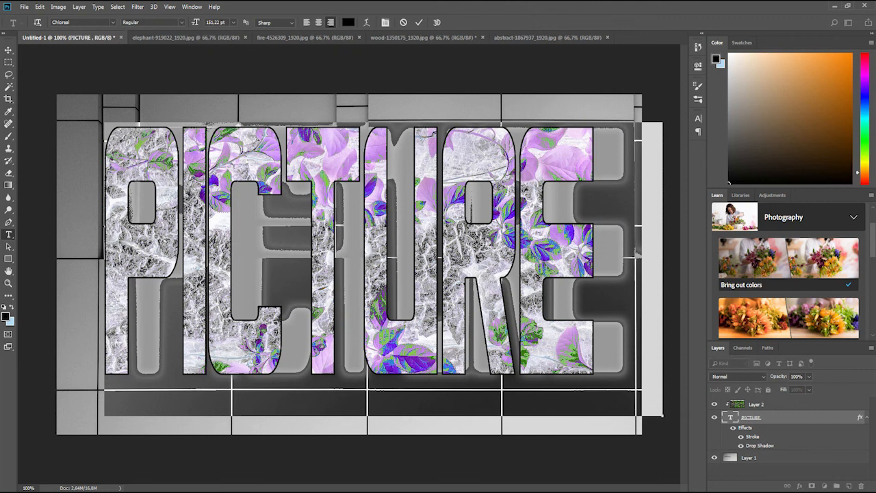
# Step: Set the PICTURE text size to 60 pt and reposition the leaf picture within the smaller letters
pyautogui.click(234, 22)
pyautogui.click(226, 133)
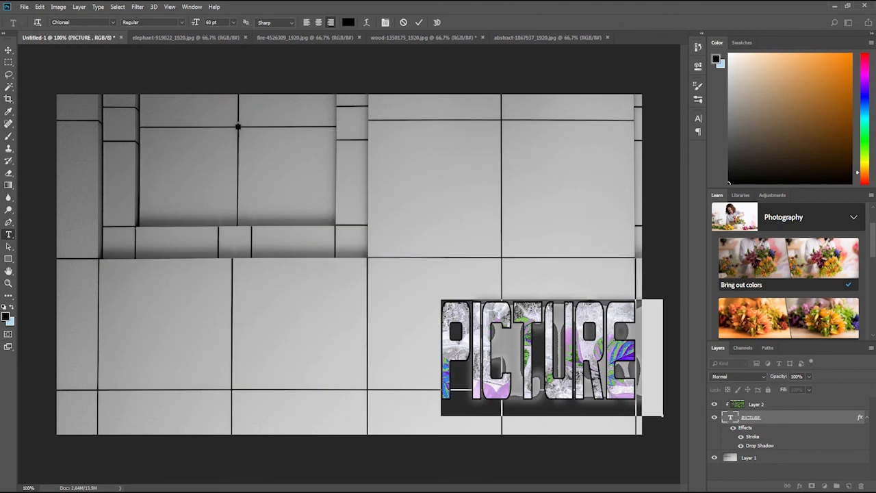
pyautogui.click(8, 49)
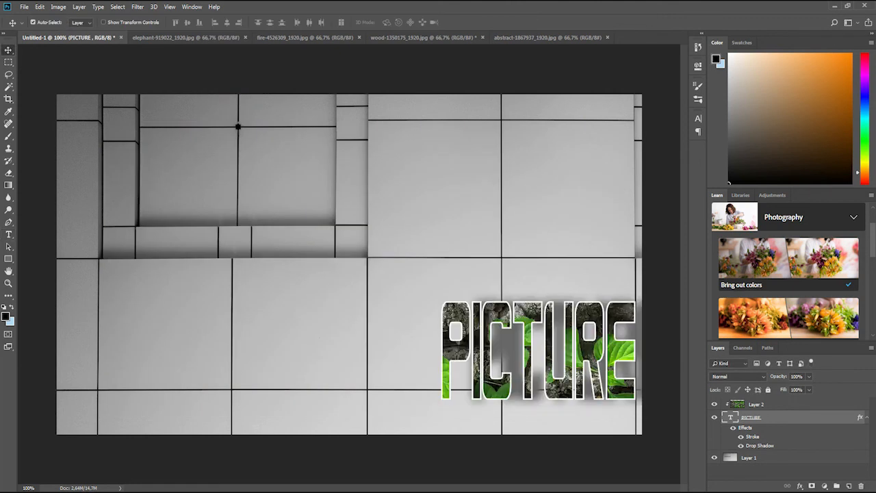
pyautogui.moveTo(545, 325); pyautogui.dragTo(498, 282)
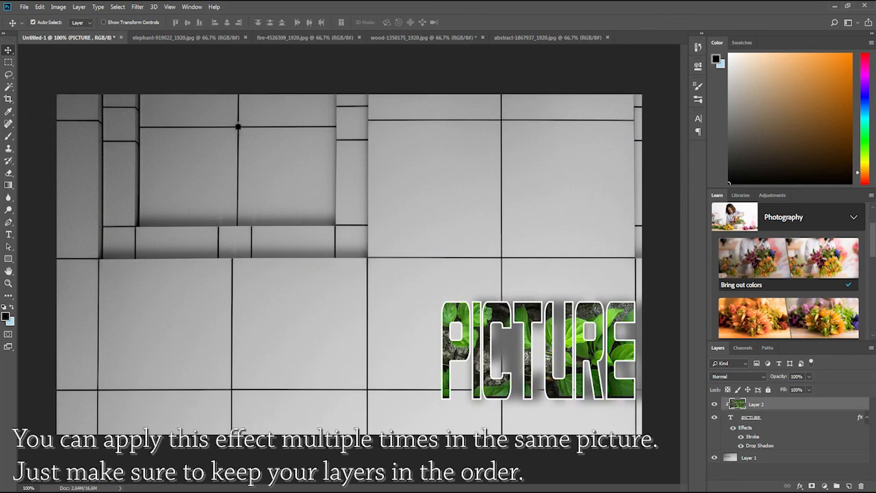
# Step: Move the PICTURE text to the upper-left area of the canvas, hiding the clipped picture layer during the move
pyautogui.click(714, 404)
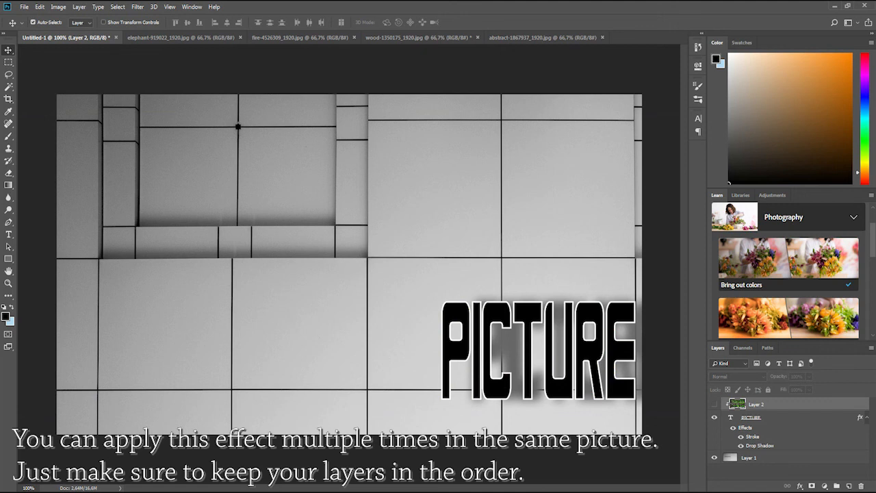
pyautogui.click(786, 417)
pyautogui.moveTo(597, 343); pyautogui.dragTo(243, 164)
pyautogui.click(715, 404)
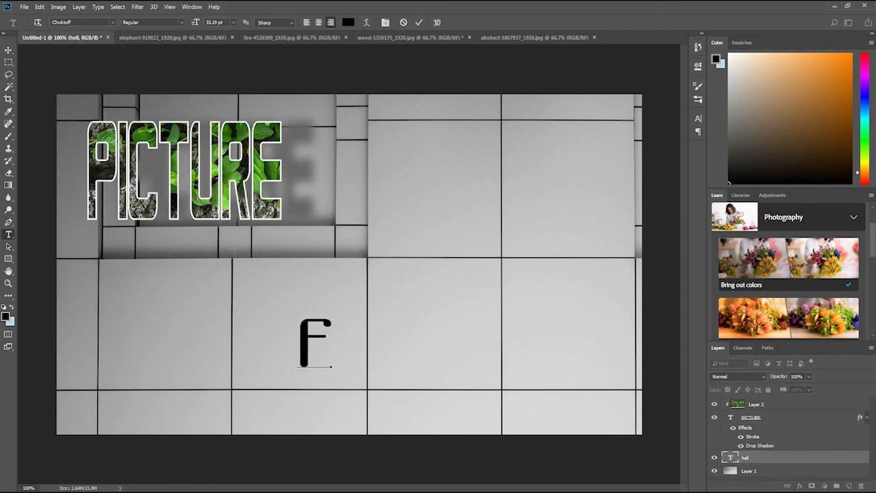
# Step: Enter FIRE as the wording of the new text layer and set its font to Classic Trash 2 BRK
pyautogui.press('BackSpace')
pyautogui.write('FIRE')
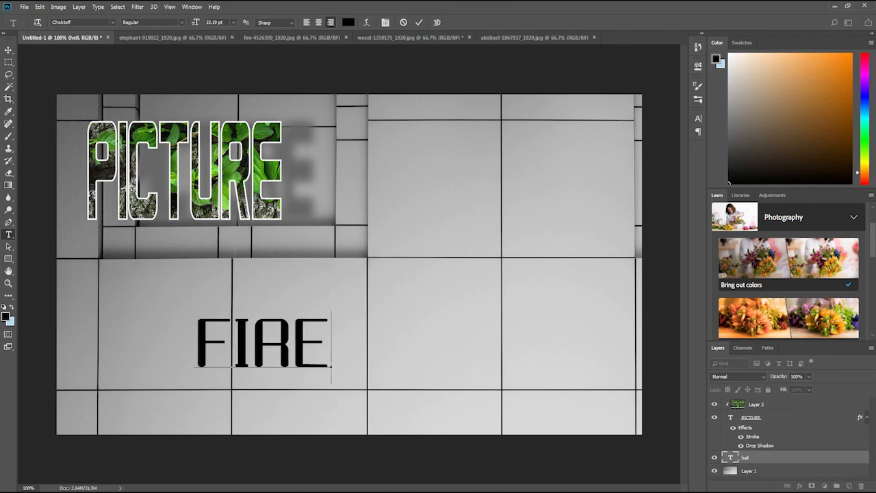
pyautogui.hotkey('ctrl', 'a')
pyautogui.click(81, 23)
pyautogui.press('Down')
pyautogui.press('Down')
pyautogui.press('Down')
pyautogui.press('Down')
pyautogui.press('Down')
pyautogui.press('Down')
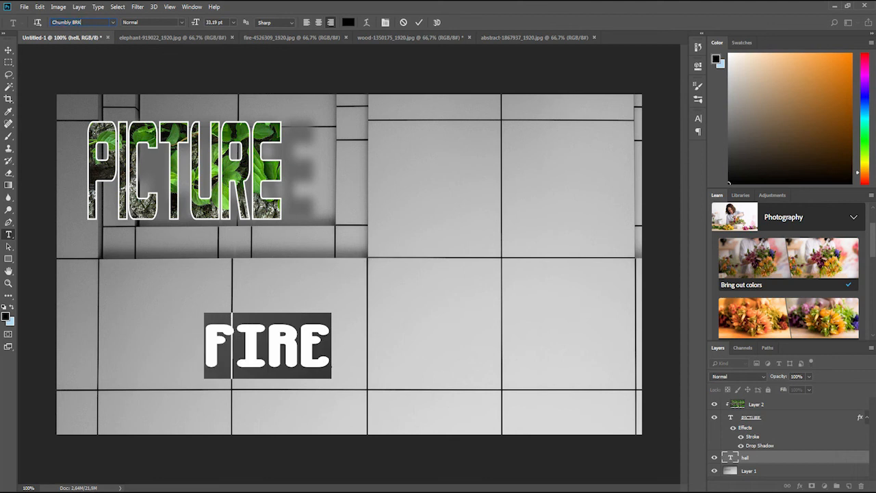
pyautogui.press('Down')
pyautogui.press('Down')
pyautogui.press('Down')
pyautogui.press('Down')
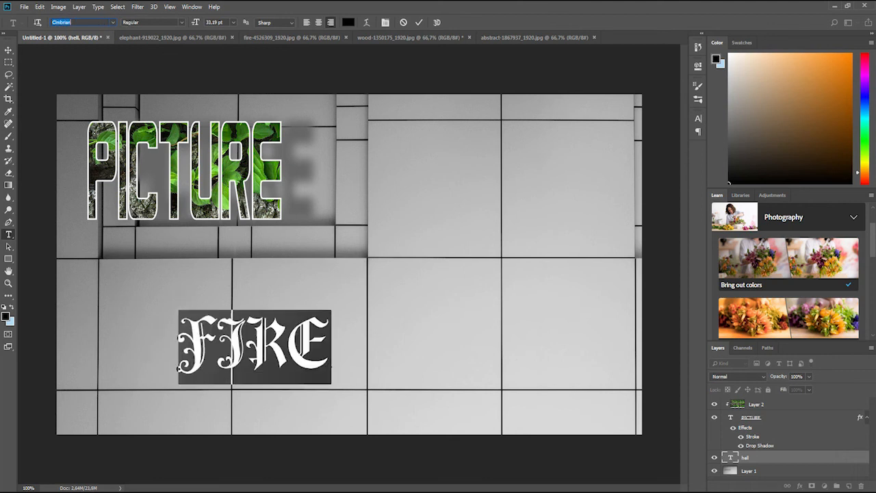
pyautogui.press('Down')
pyautogui.press('Down')
pyautogui.press('Down')
pyautogui.press('Down')
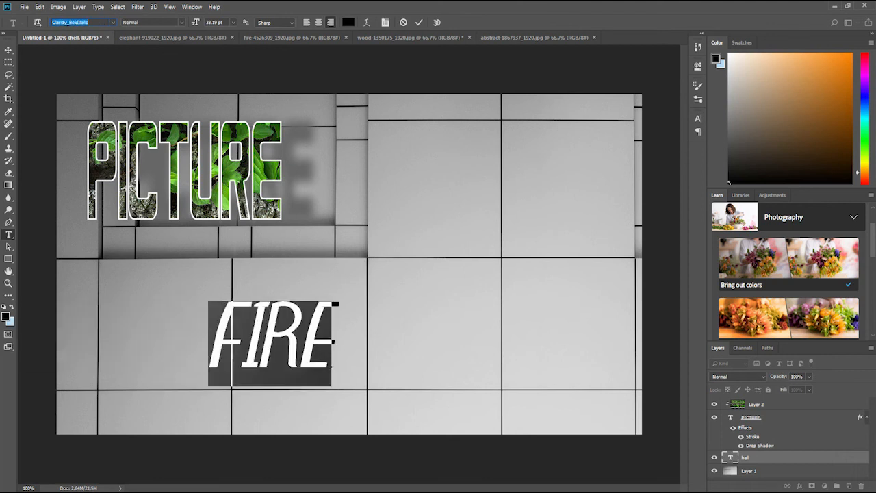
pyautogui.press('Down')
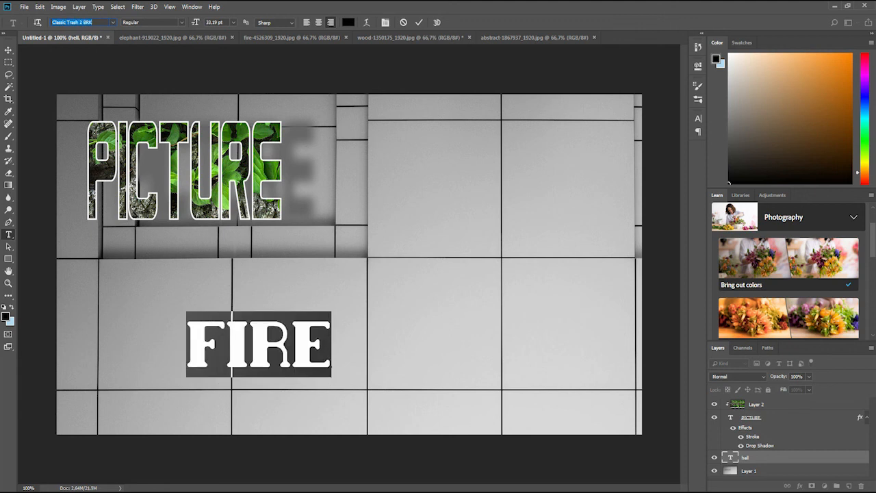
pyautogui.click(8, 49)
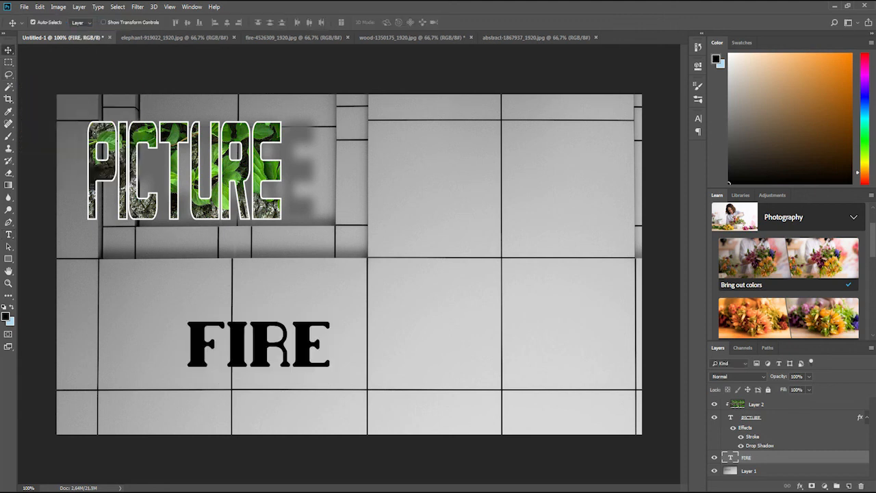
# Step: Enlarge the FIRE text with Free Transform and place it in the lower-right area of the canvas
pyautogui.hotkey('ctrl', 't')
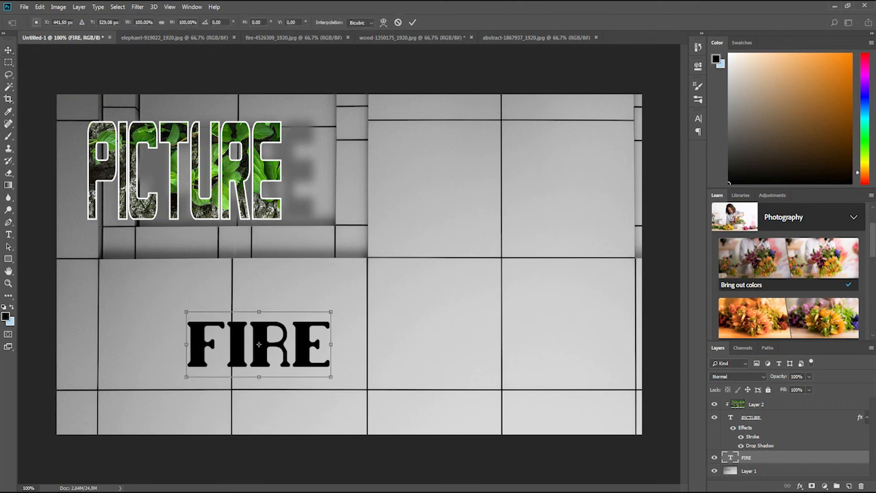
pyautogui.moveTo(186, 312); pyautogui.dragTo(94, 244)
pyautogui.moveTo(228, 295); pyautogui.dragTo(467, 324)
pyautogui.press('Return')
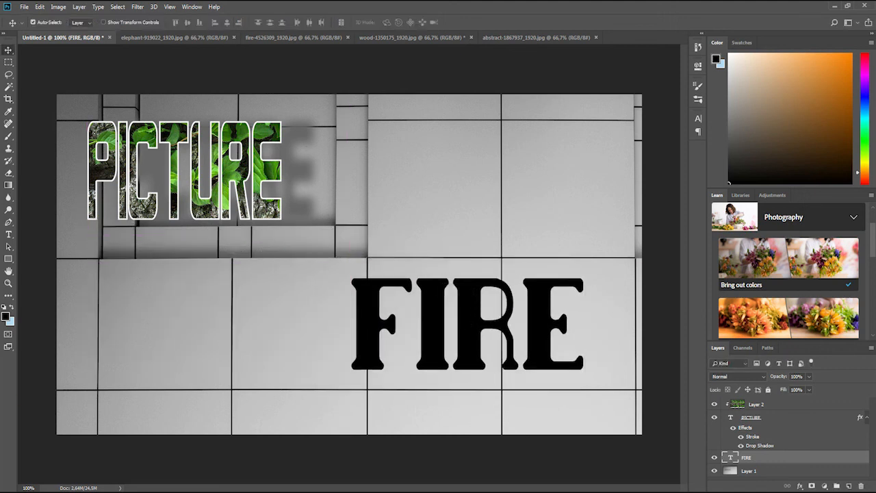
# Step: Copy the whole fire-4526309_1920.jpg picture into Untitled-1 and clip it to the FIRE text layer
pyautogui.click(294, 37)
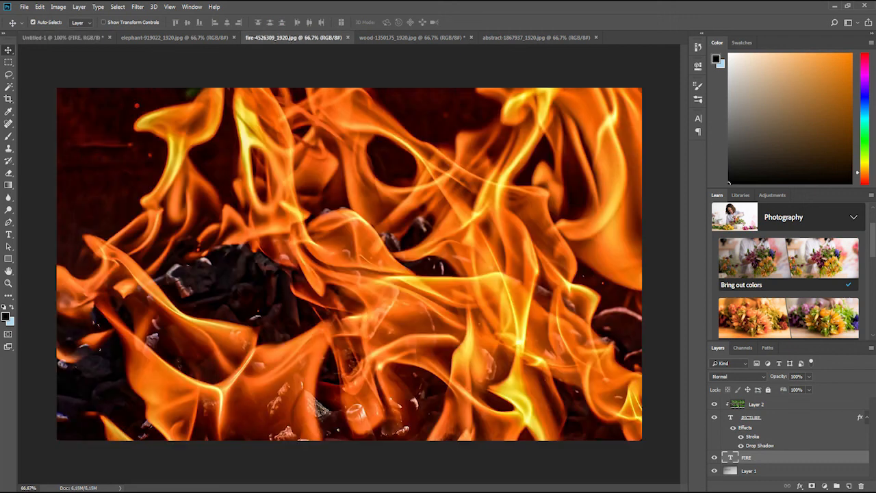
pyautogui.hotkey('ctrl', 'a')
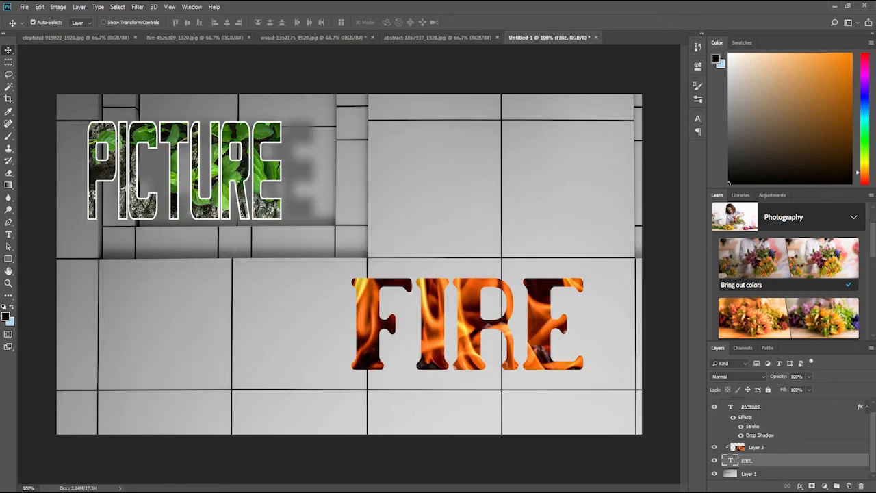
# Step: Add a Drop Shadow to the FIRE text layer with a 31 px distance and a 130° angle
pyautogui.click(79, 7)
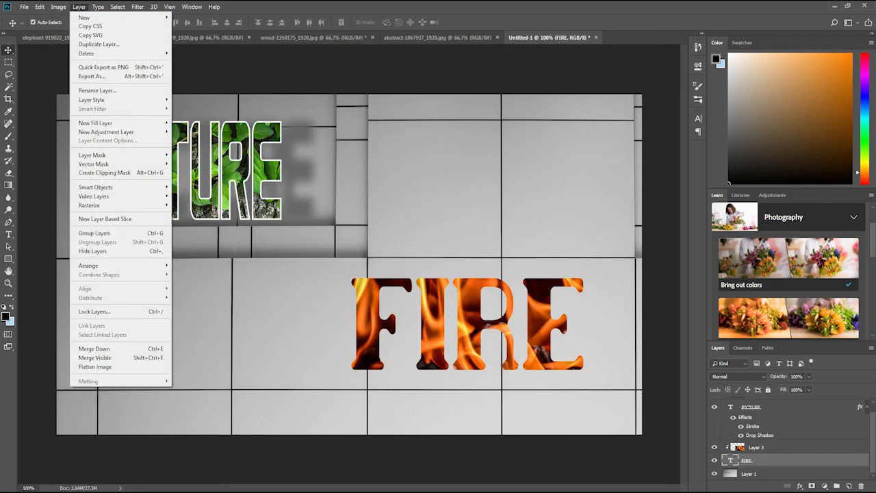
pyautogui.moveTo(123, 100)
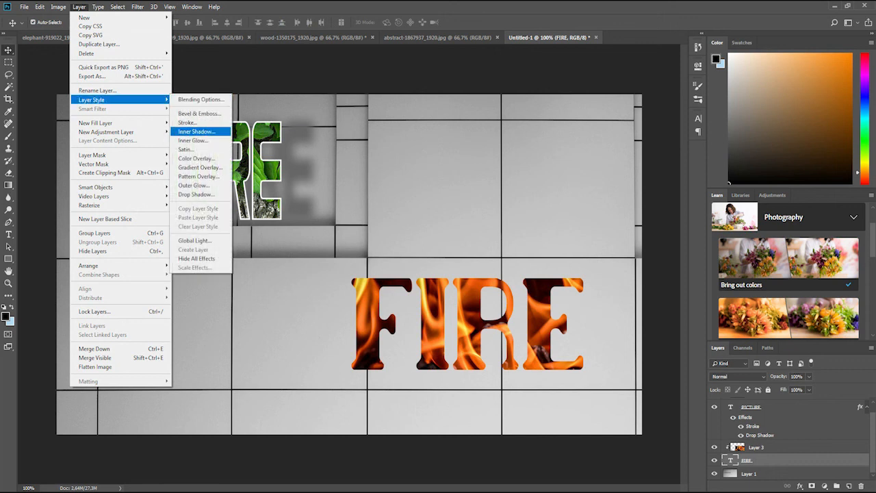
pyautogui.click(196, 194)
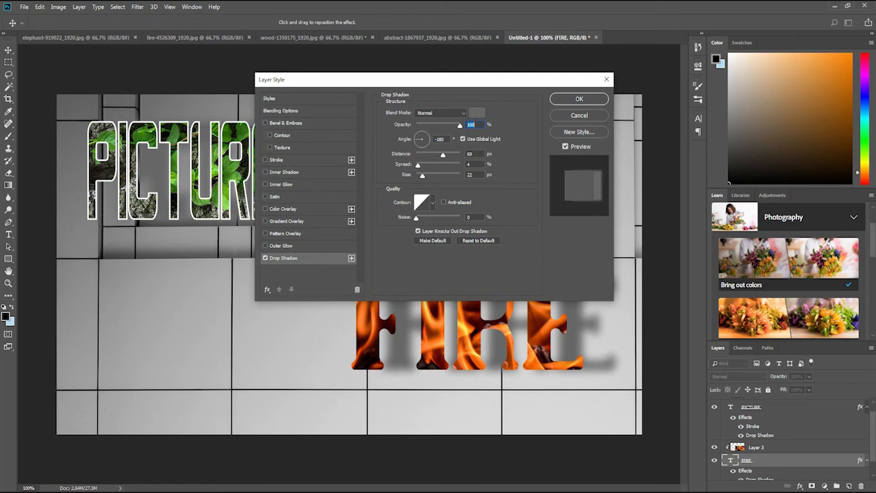
pyautogui.moveTo(443, 155); pyautogui.dragTo(430, 156)
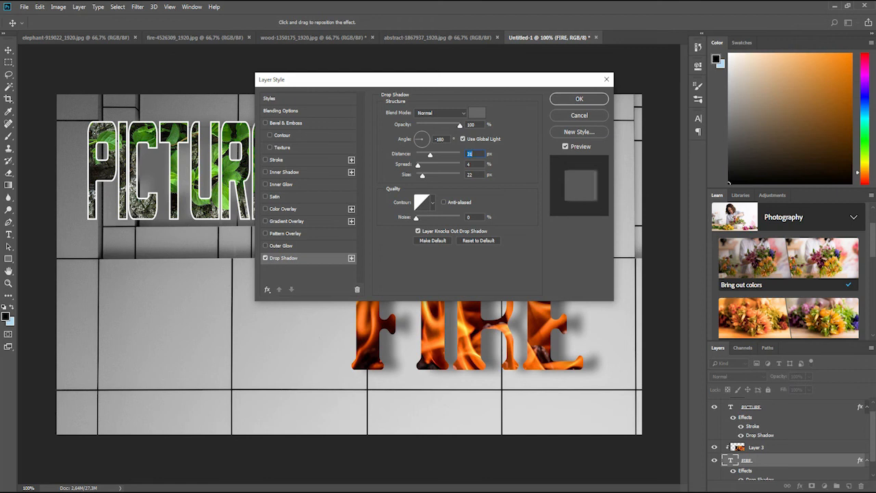
pyautogui.click(423, 135)
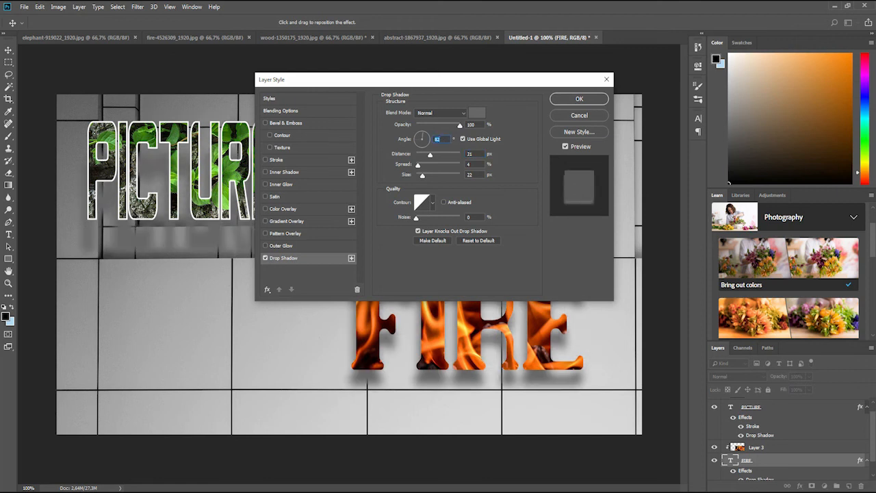
pyautogui.click(419, 135)
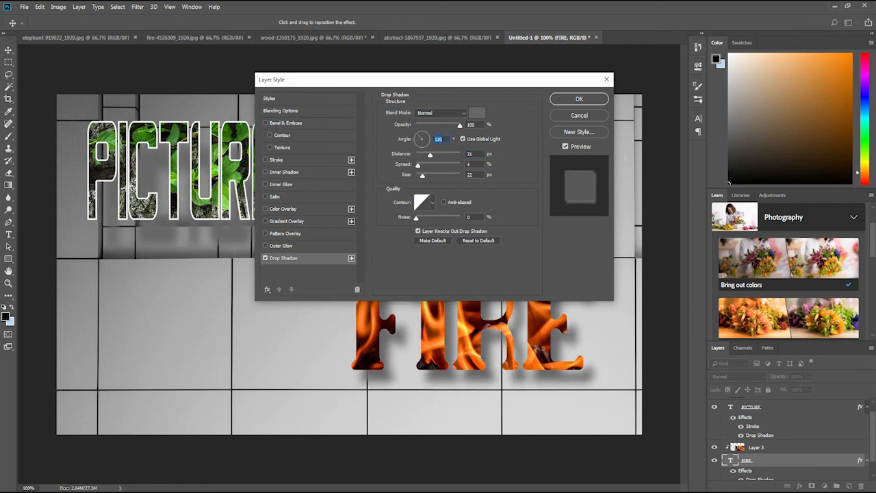
pyautogui.click(579, 99)
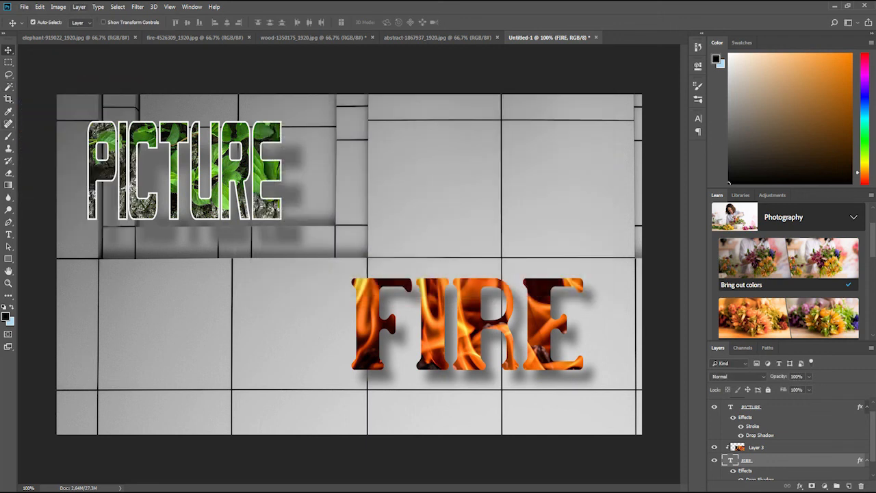
# Step: Open the Outer Glow layer style settings for the FIRE text layer
pyautogui.click(79, 6)
pyautogui.moveTo(102, 100)
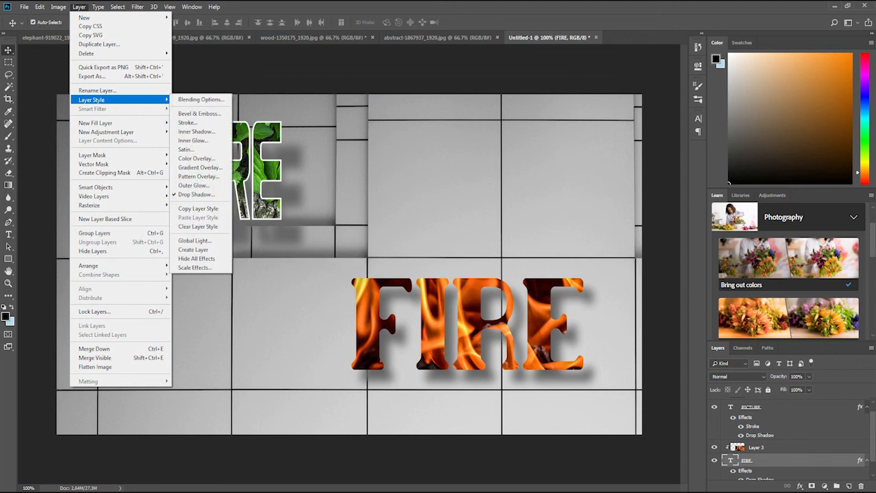
pyautogui.click(193, 185)
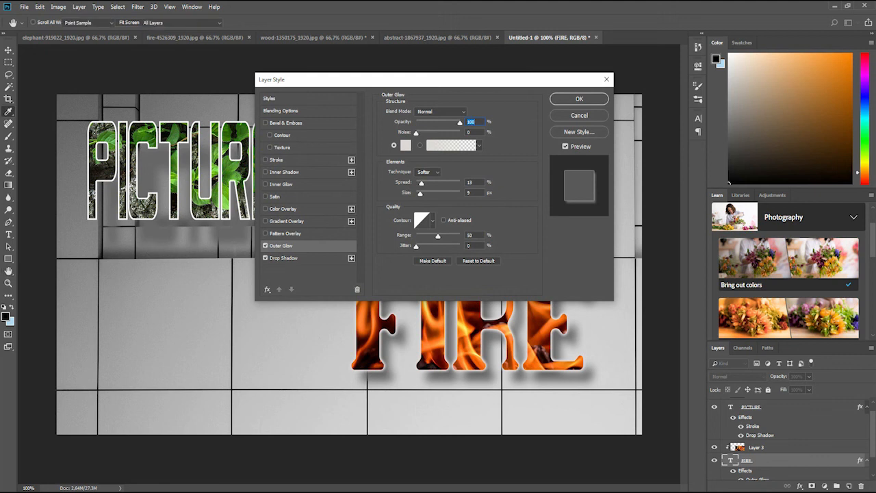
# Step: Try yellow fdef71 and orange d54a01 as the outer glow colour, and discard both colours
pyautogui.click(405, 145)
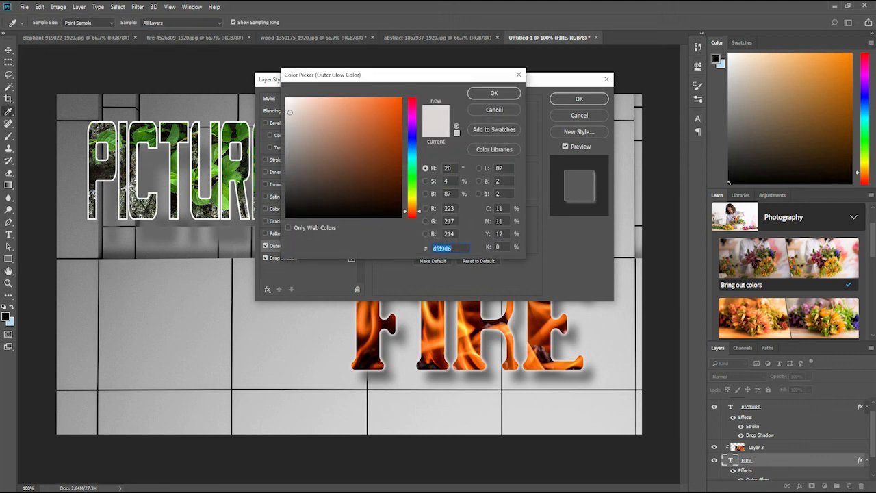
pyautogui.write('fdef71')
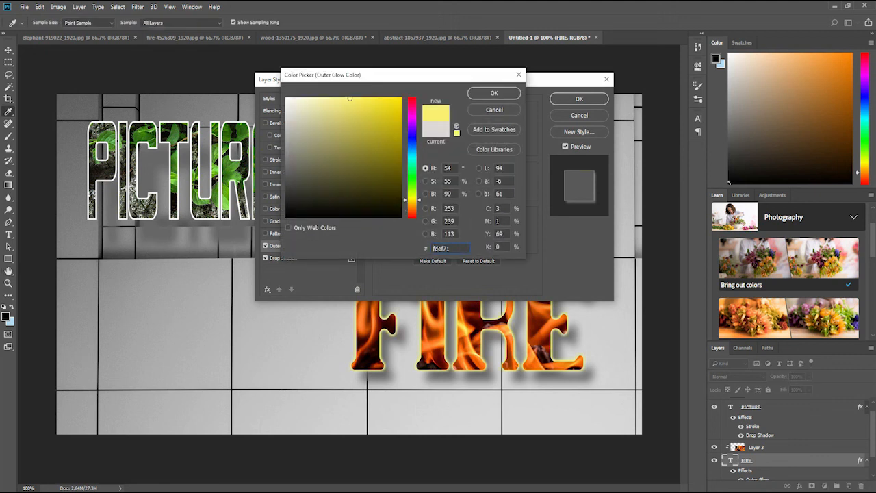
pyautogui.write('d54a01')
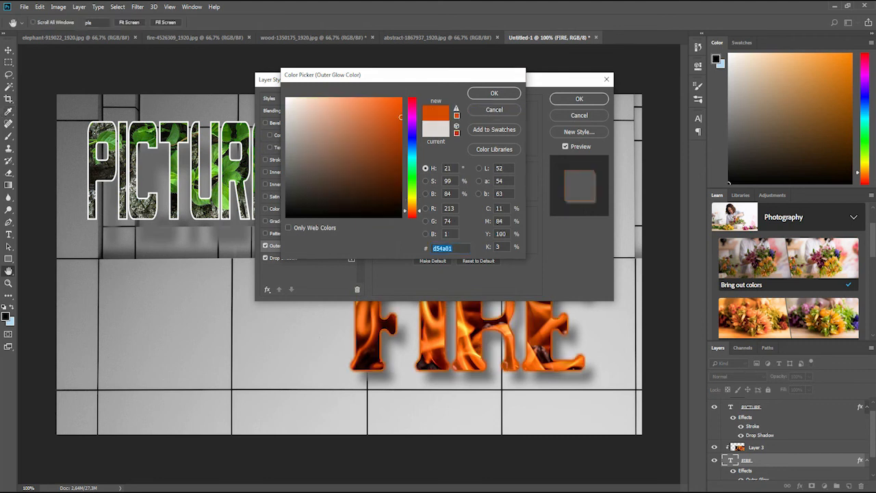
pyautogui.click(494, 109)
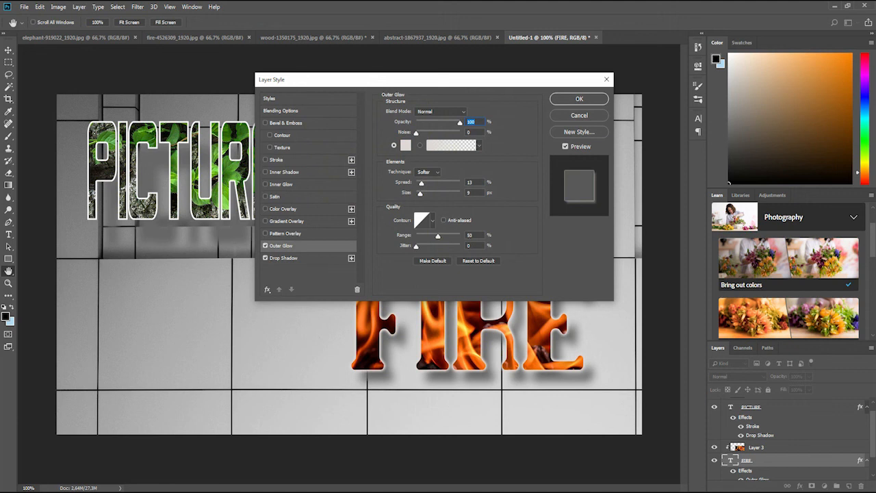
# Step: Apply the Outer Glow to the FIRE text layer with its preset light grey colour
pyautogui.press('Return')
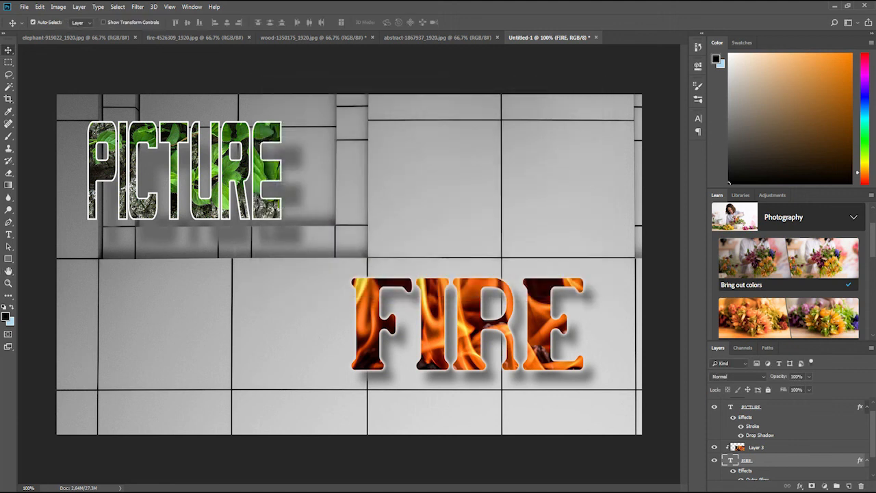